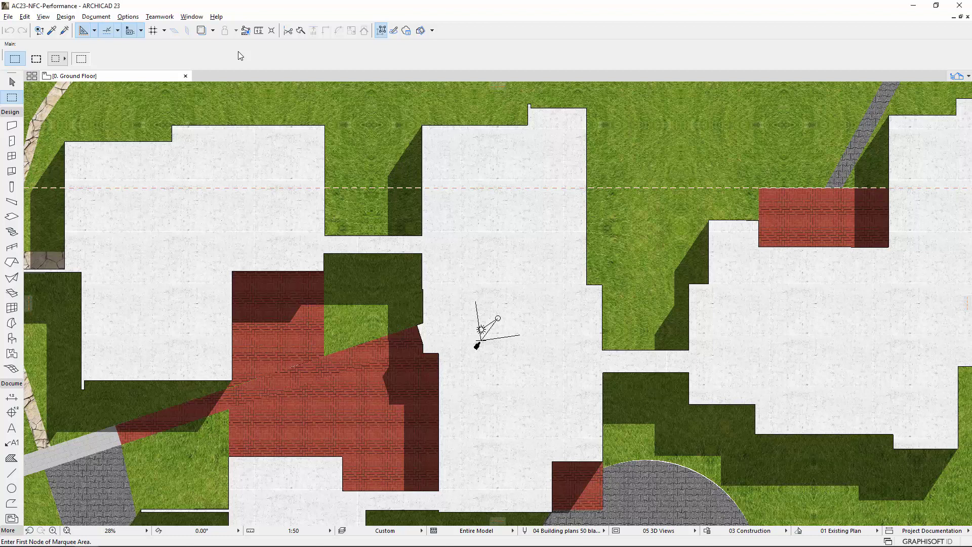
# Open the File menu to reach its Info submenu with Action Center.
pyautogui.click(9, 17)
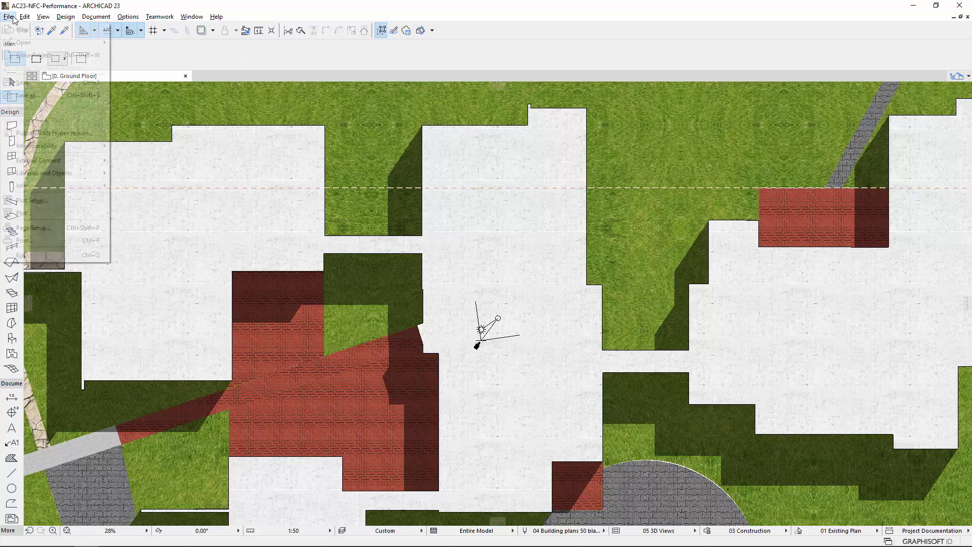
pyautogui.moveTo(46, 262)
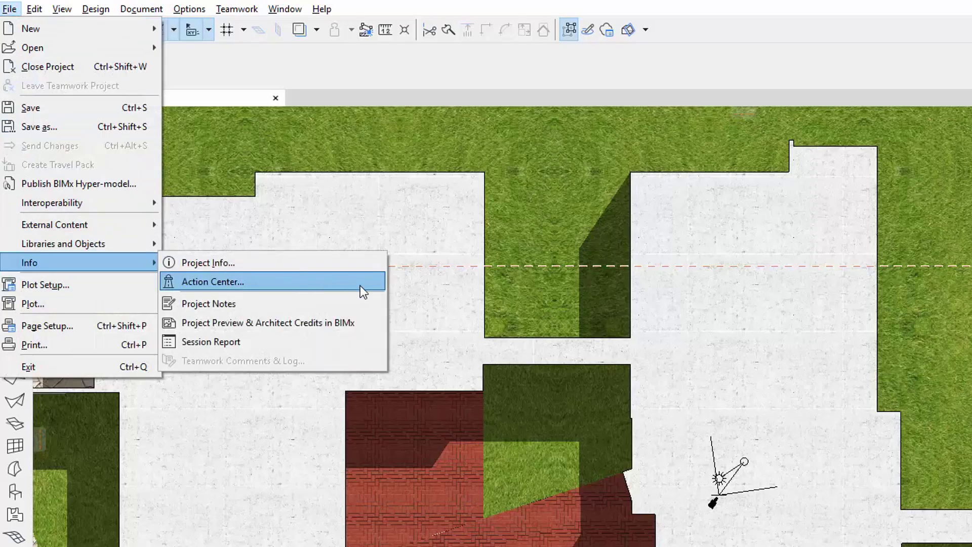
# In the Action Center, review the libraries-loaded and Drawings-need-checking results, then run Check all items.
pyautogui.click(371, 281)
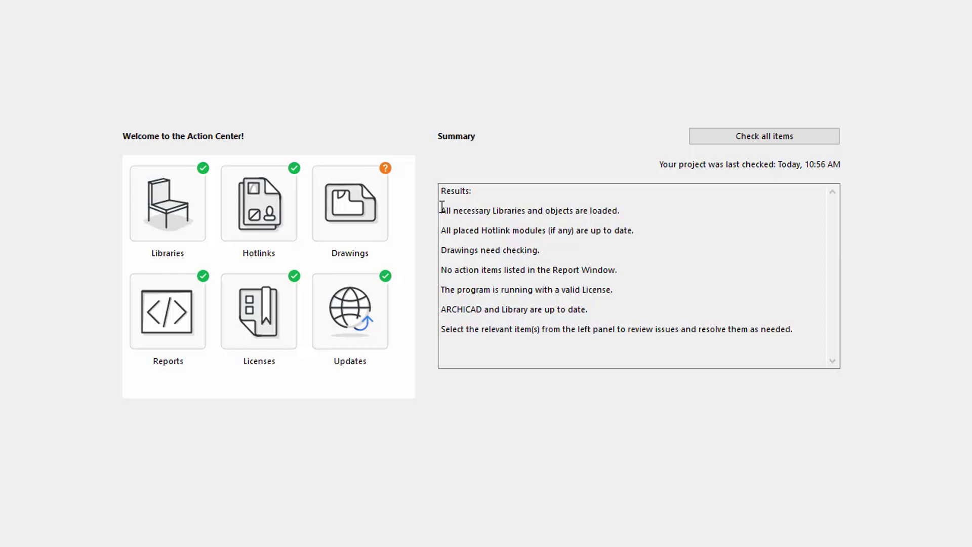
pyautogui.moveTo(441, 211); pyautogui.dragTo(626, 210)
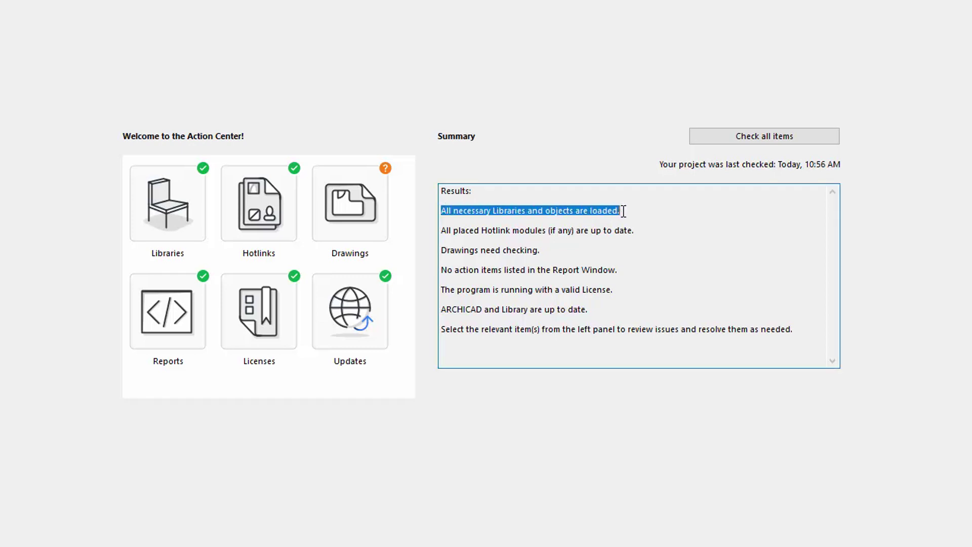
pyautogui.click(443, 251)
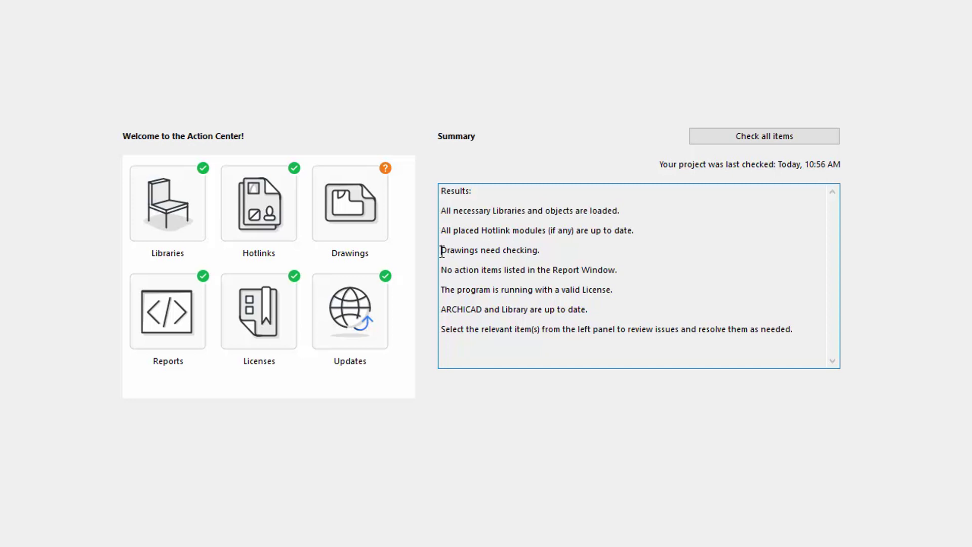
pyautogui.moveTo(441, 251); pyautogui.dragTo(549, 253)
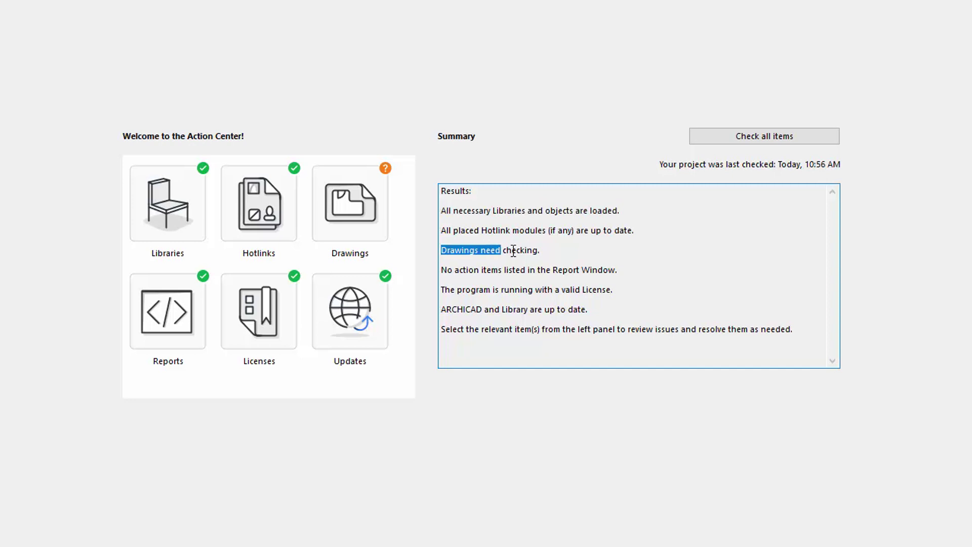
pyautogui.click(549, 253)
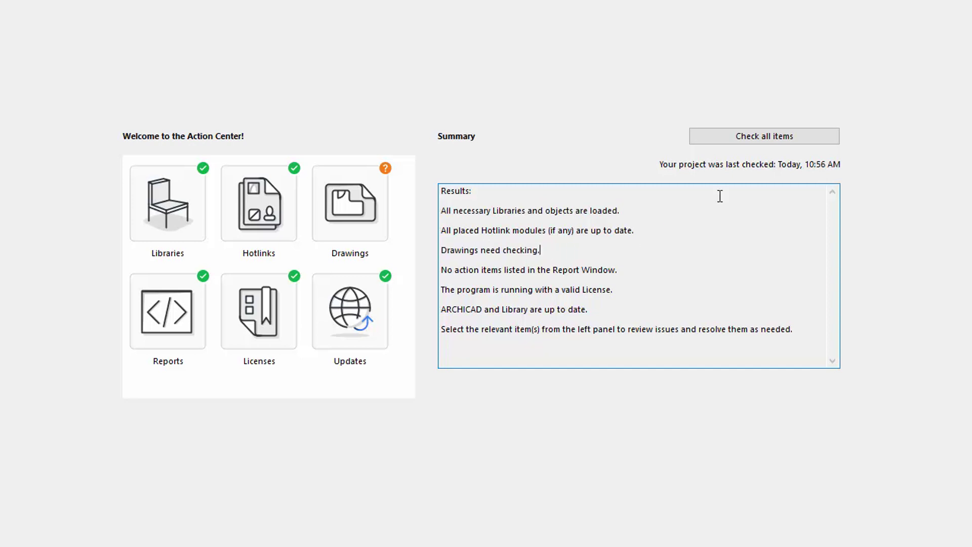
pyautogui.click(775, 135)
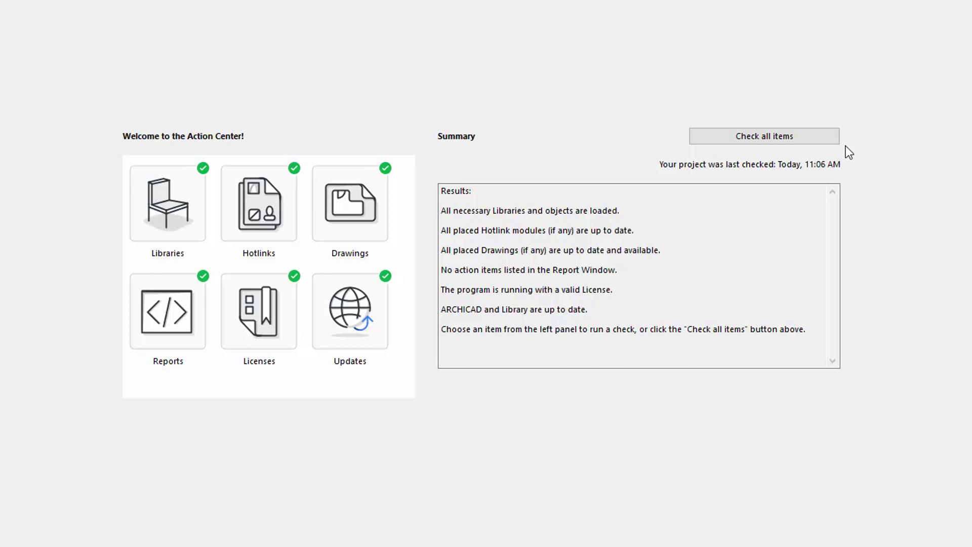
pyautogui.click(159, 194)
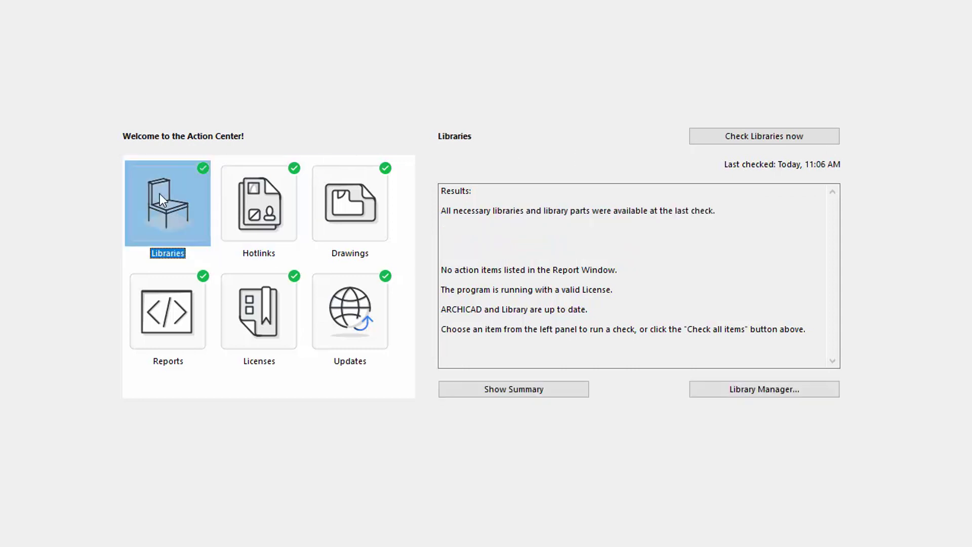
pyautogui.click(289, 223)
pyautogui.click(357, 232)
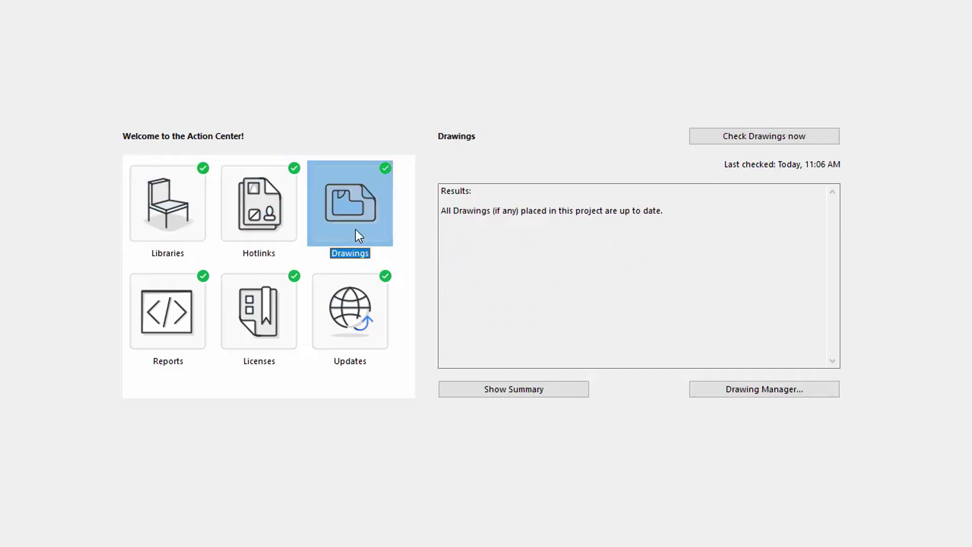
pyautogui.click(184, 316)
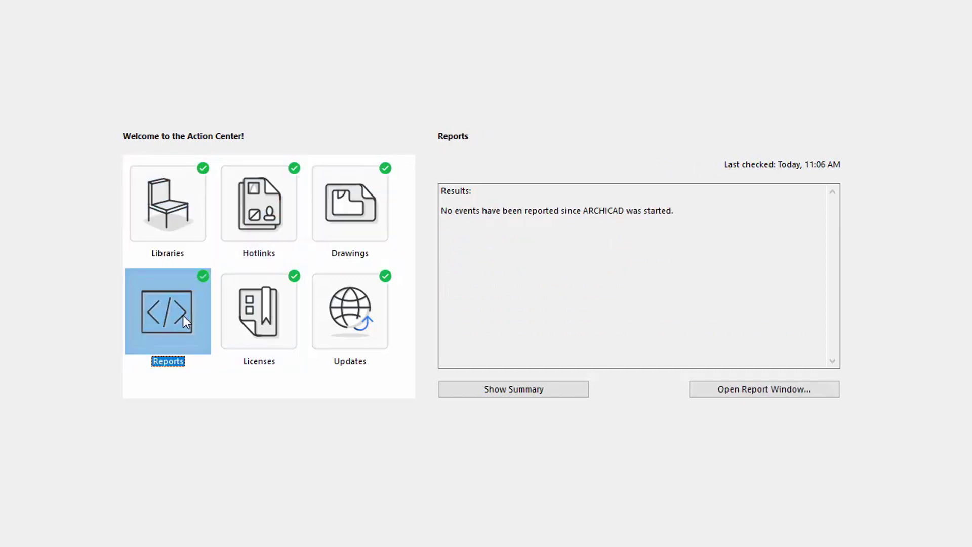
pyautogui.click(271, 320)
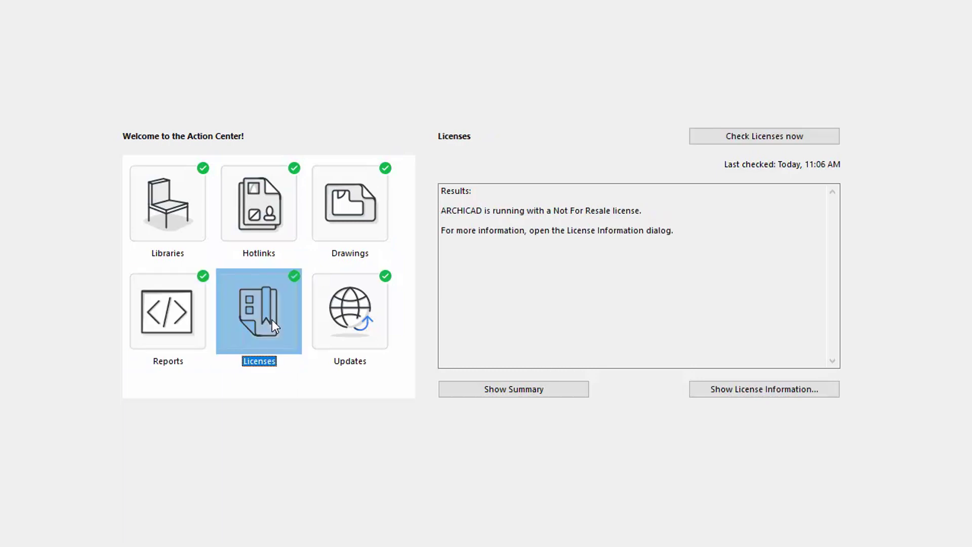
pyautogui.click(384, 327)
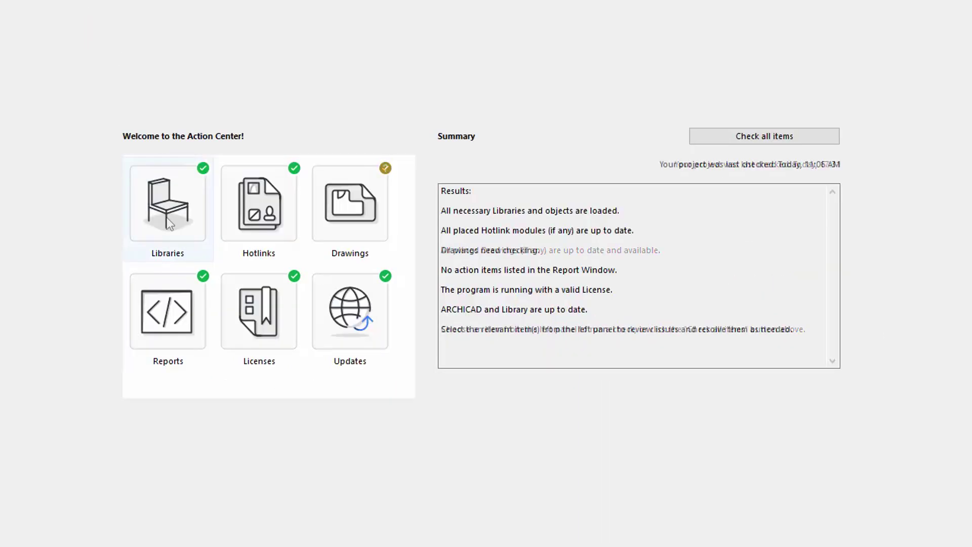
# Re-check Libraries and Drawings from the Libraries details, then bring up Library Manager.
pyautogui.click(166, 213)
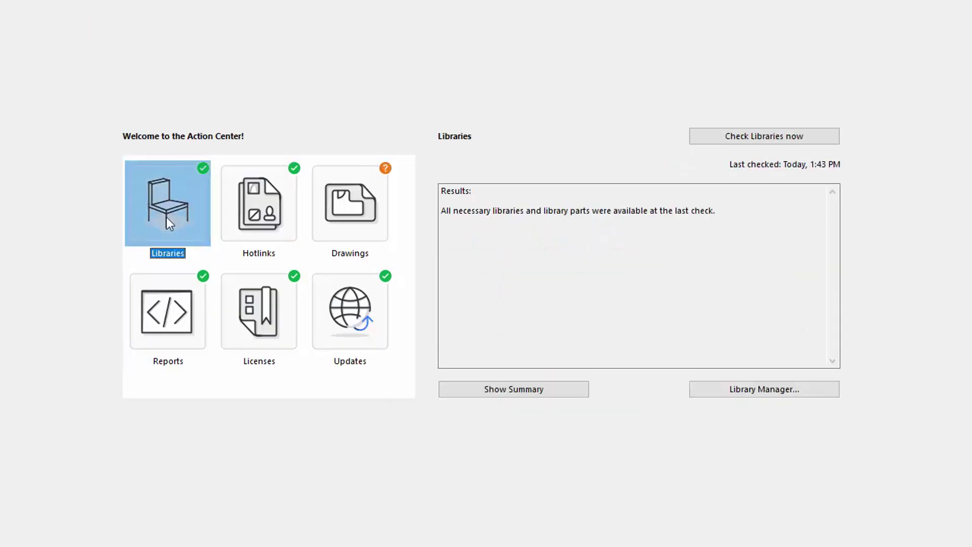
pyautogui.click(794, 137)
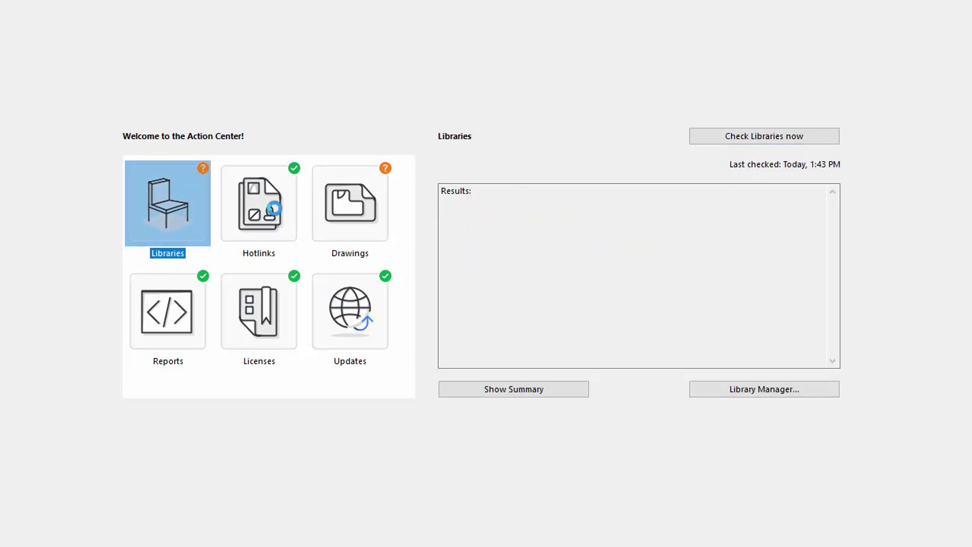
pyautogui.click(706, 141)
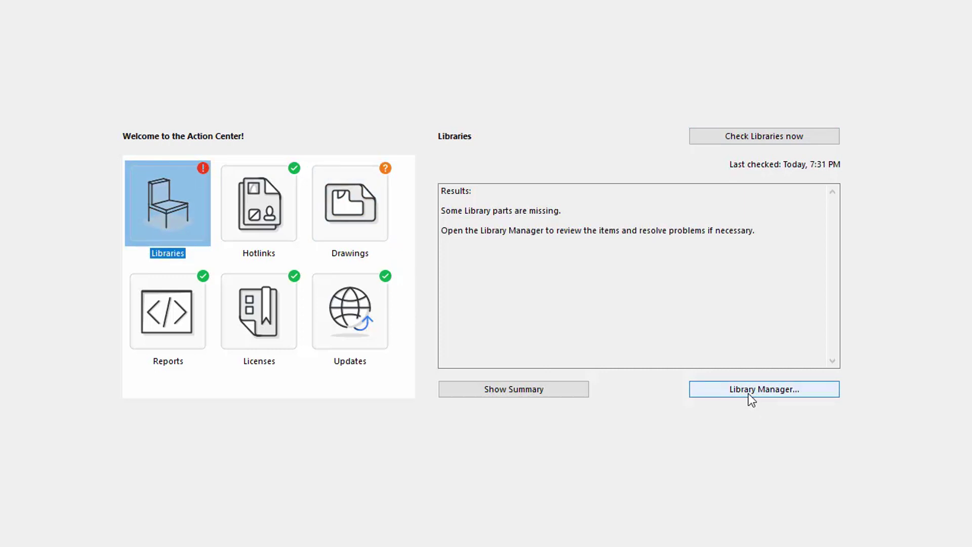
pyautogui.click(749, 393)
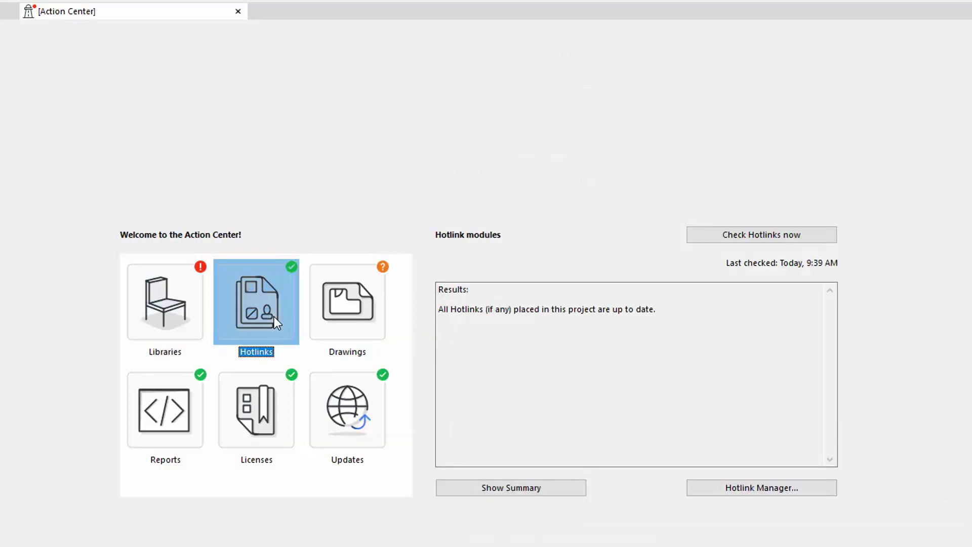
# Review the Hotlinks, Drawings and Reports checks, opening Drawing Manager and the Report Window.
pyautogui.click(790, 487)
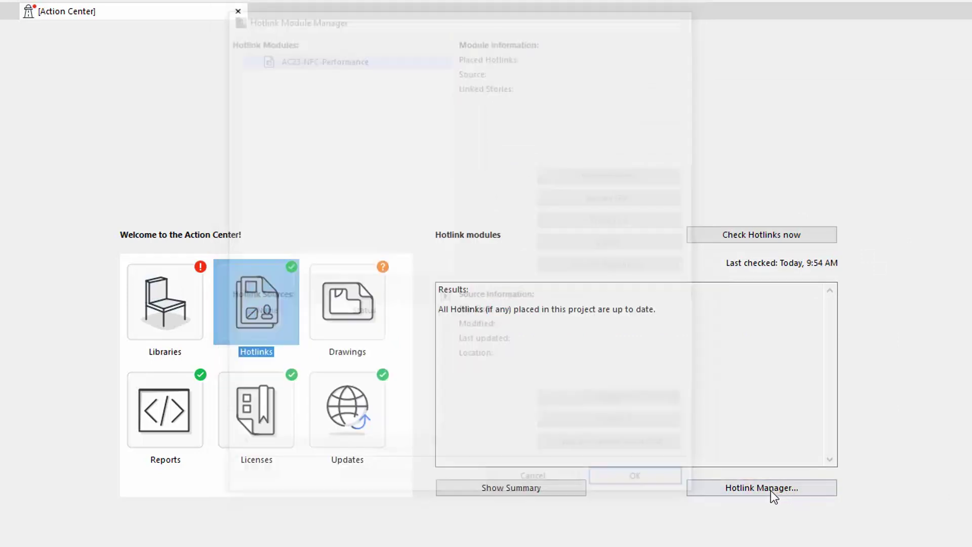
pyautogui.click(412, 279)
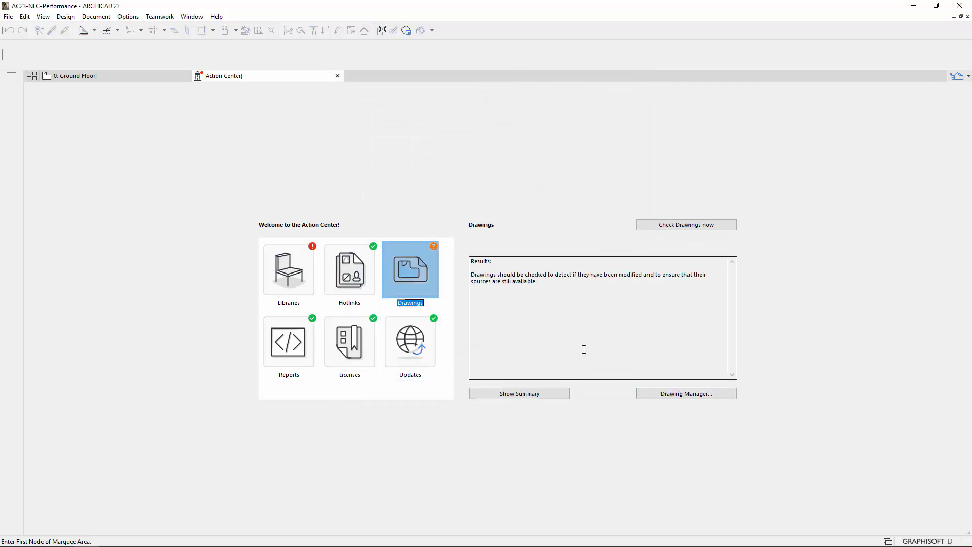
pyautogui.click(687, 393)
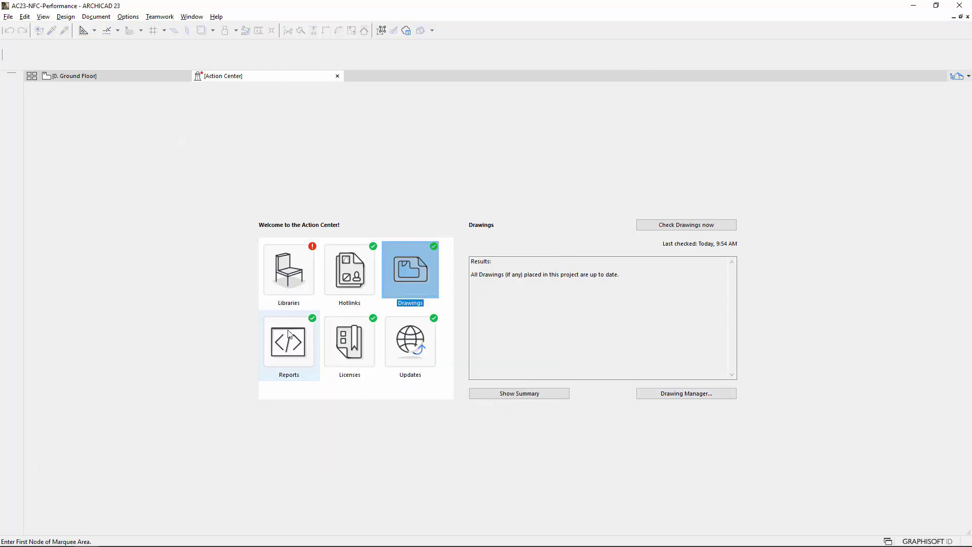
pyautogui.click(288, 330)
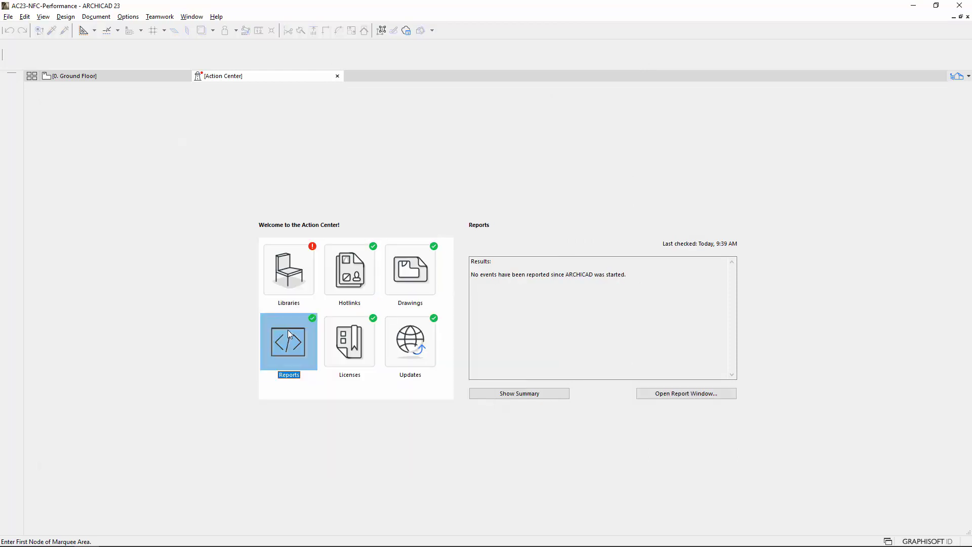
pyautogui.click(668, 395)
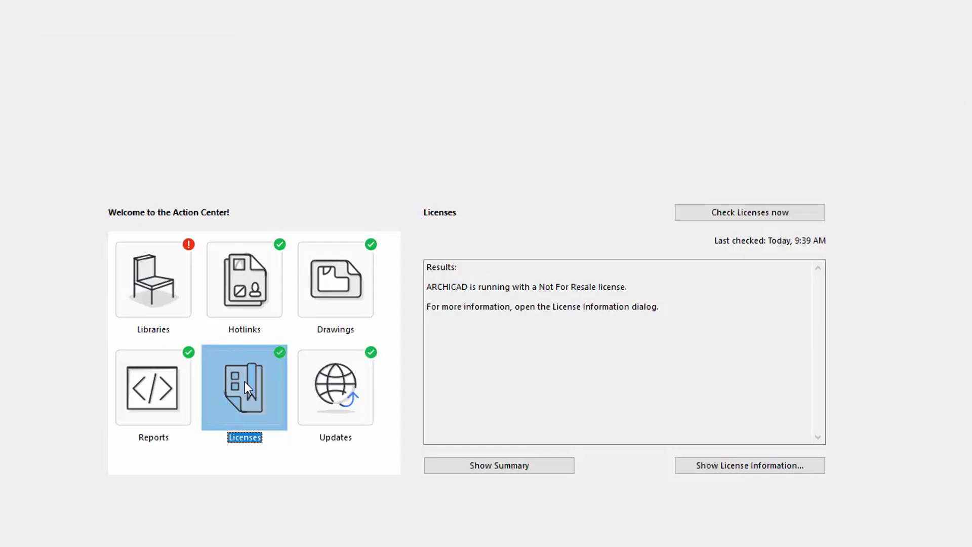
# View the license information, then download updates to confirm ARCHICAD 23 is up-to-date.
pyautogui.click(724, 463)
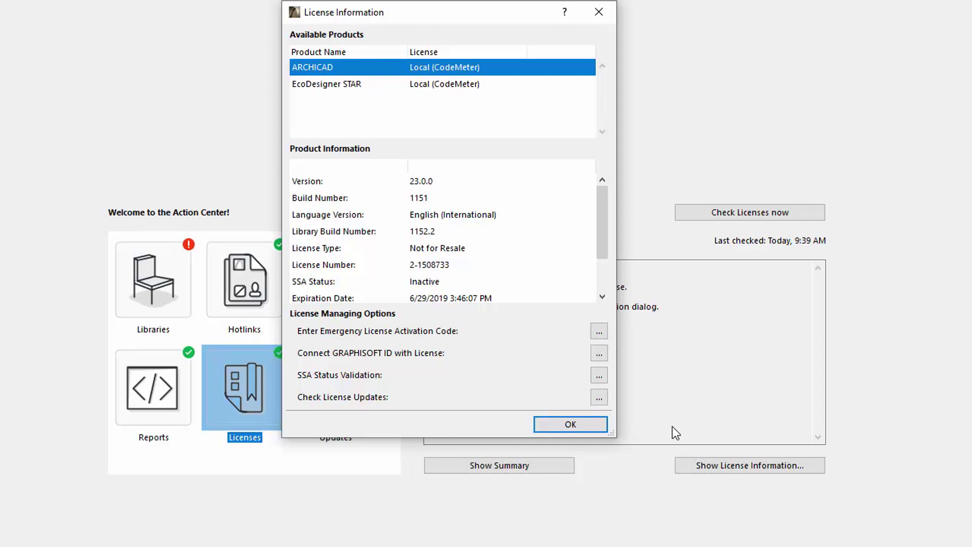
pyautogui.press('Escape')
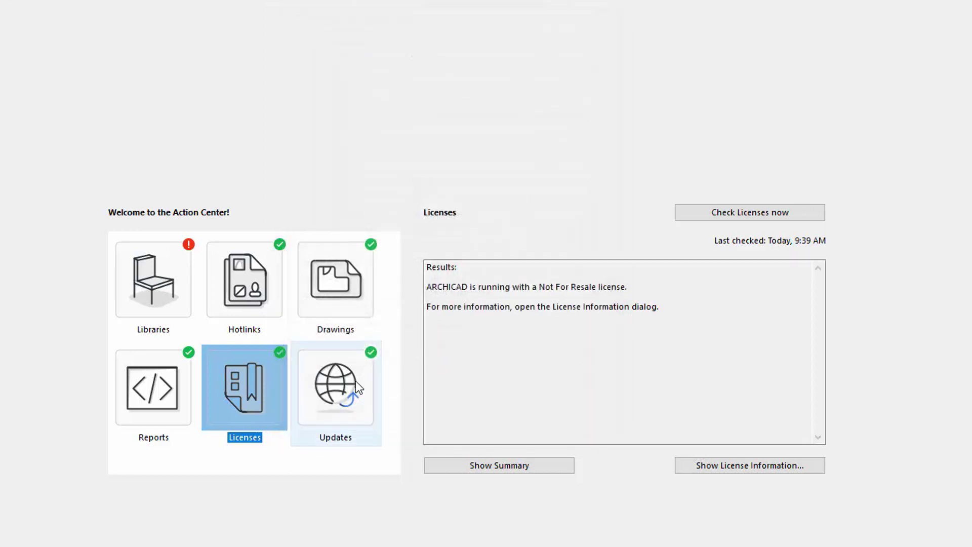
pyautogui.click(349, 381)
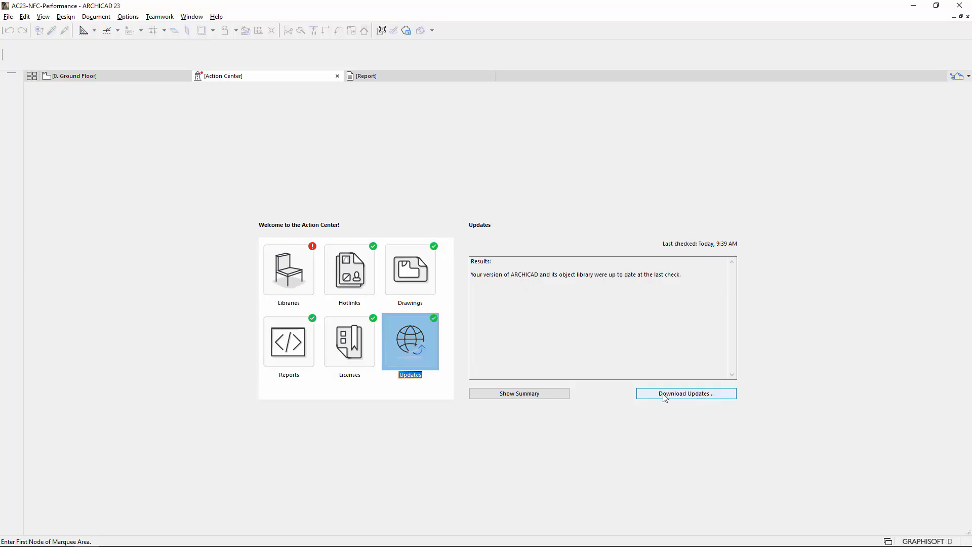
pyautogui.click(716, 466)
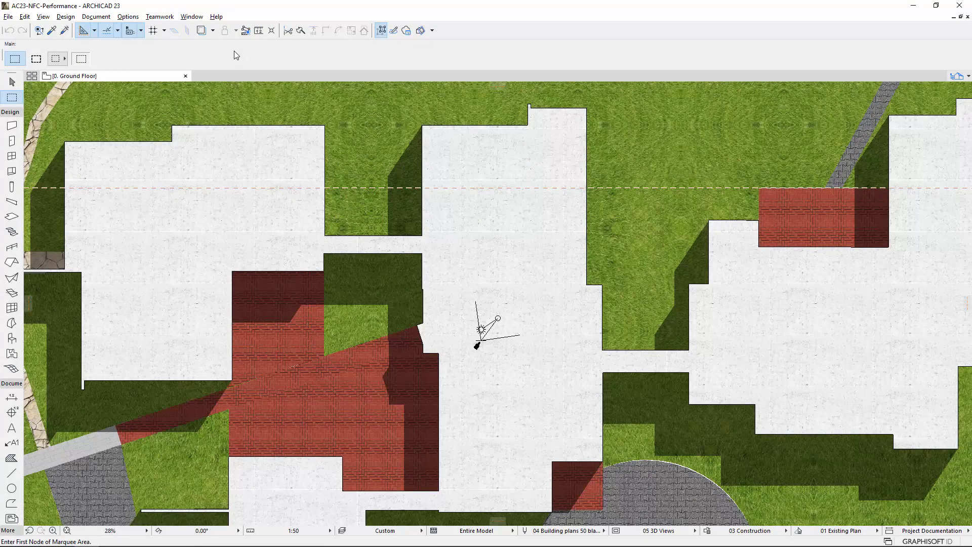
# Reopen File > Info > Action Center and show the Libraries results reporting missing parts.
pyautogui.click(8, 17)
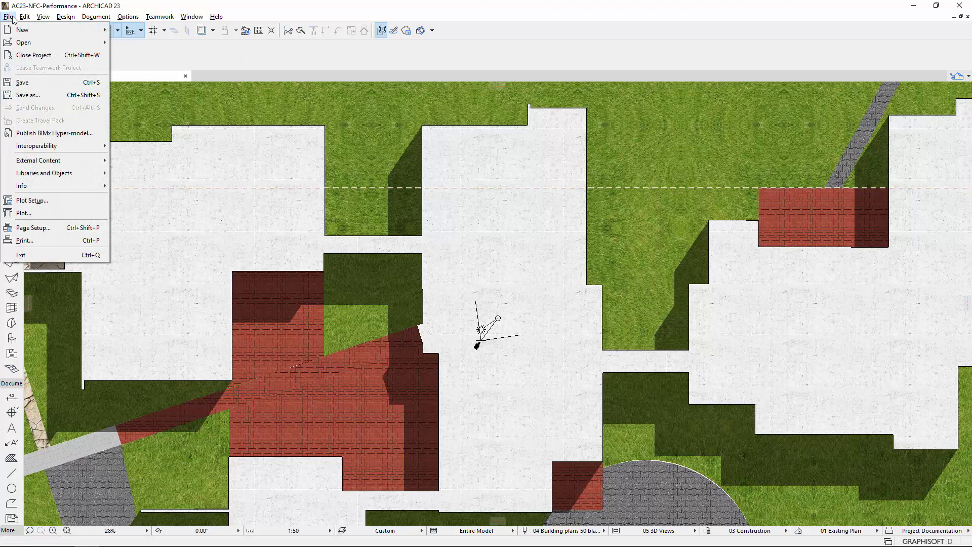
pyautogui.moveTo(22, 186)
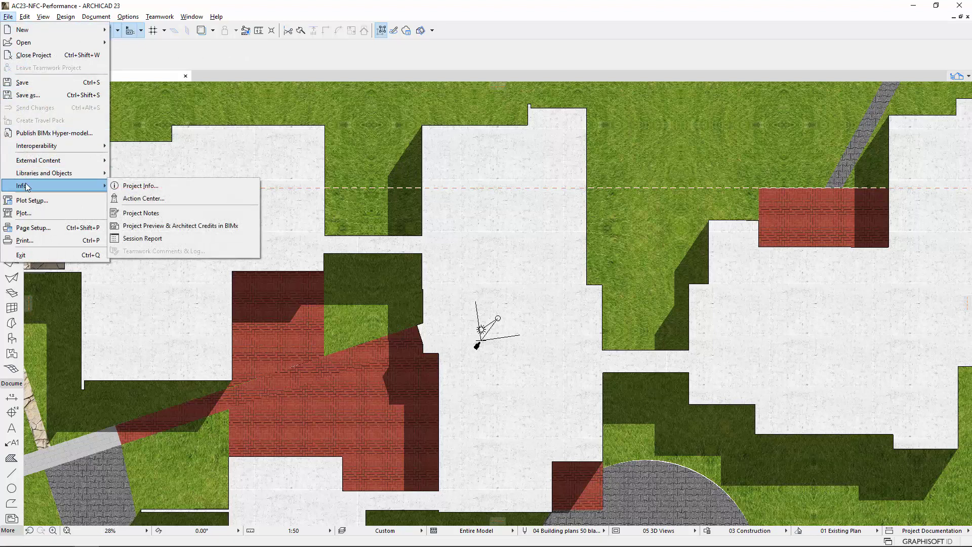
pyautogui.click(170, 197)
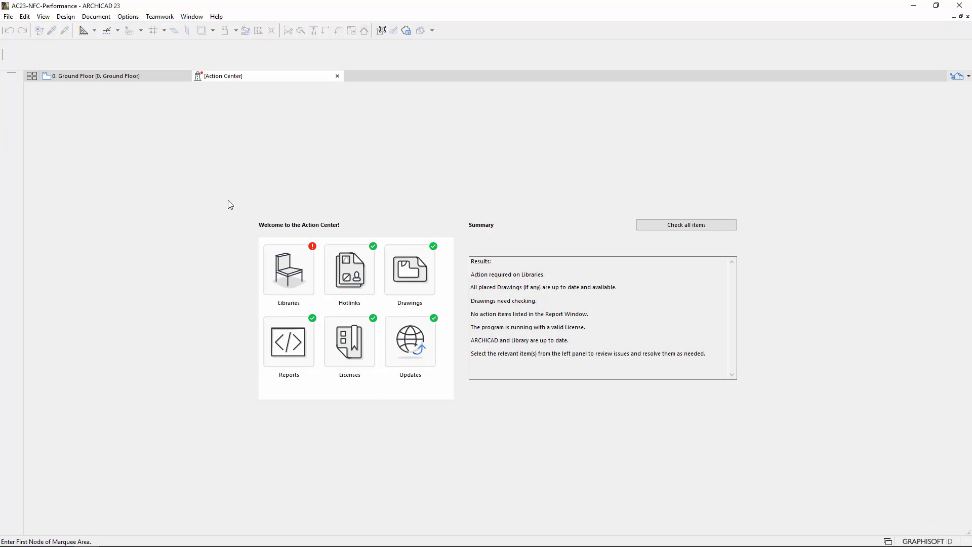
pyautogui.click(289, 270)
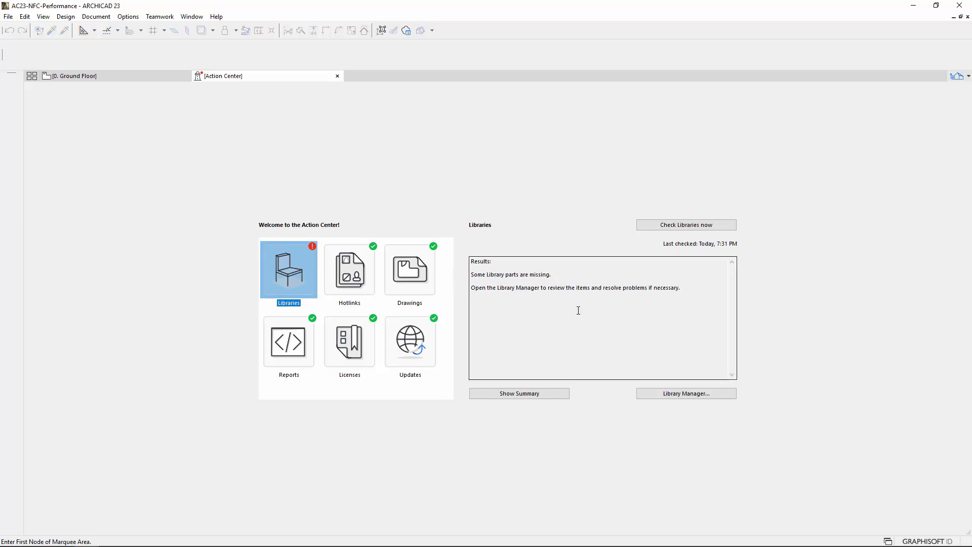
# In Library Manager, add the Textures folder as a library and reload libraries.
pyautogui.click(668, 394)
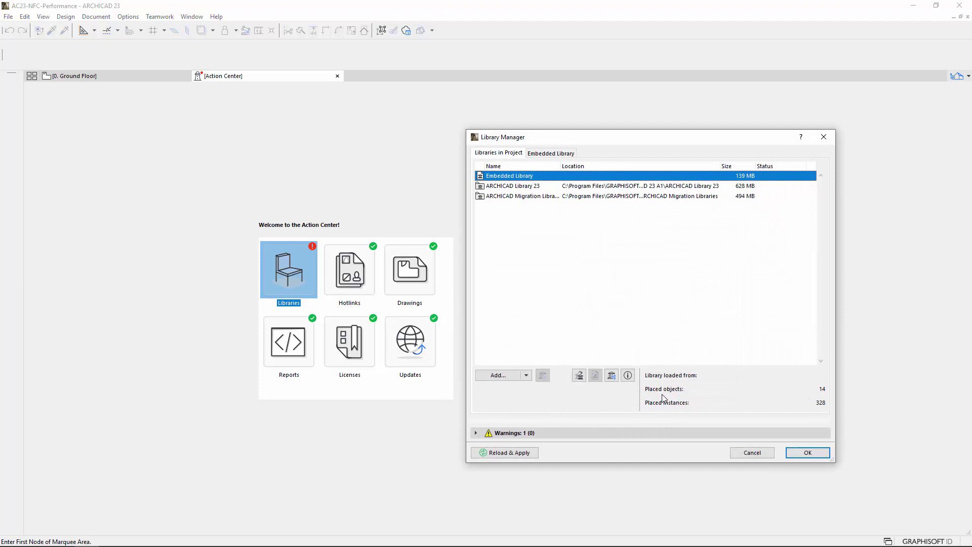
pyautogui.click(497, 376)
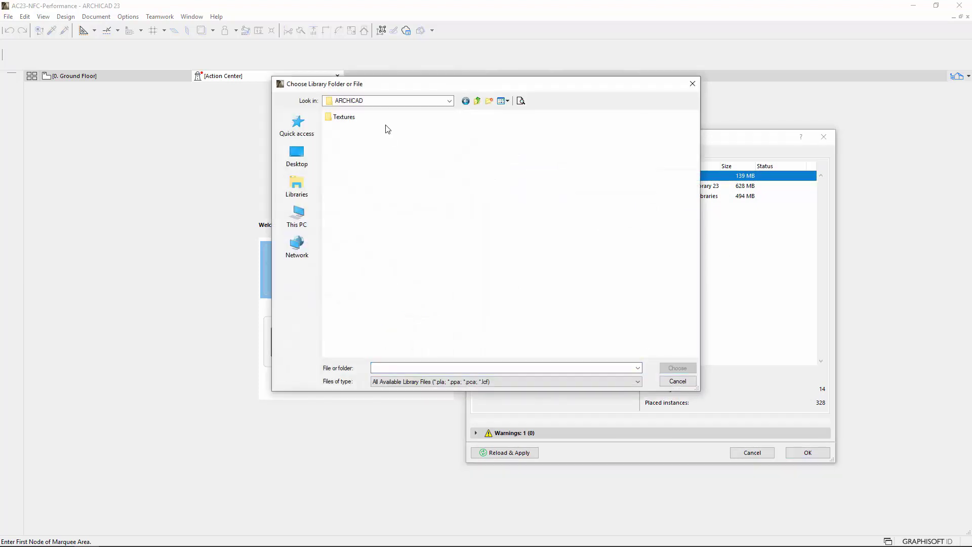
pyautogui.click(344, 117)
pyautogui.click(677, 368)
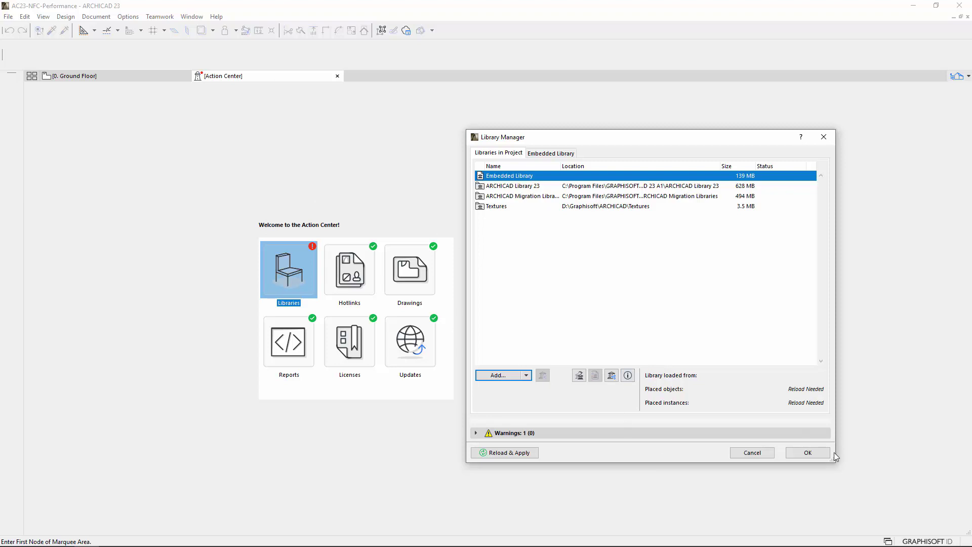
pyautogui.click(809, 453)
pyautogui.click(820, 455)
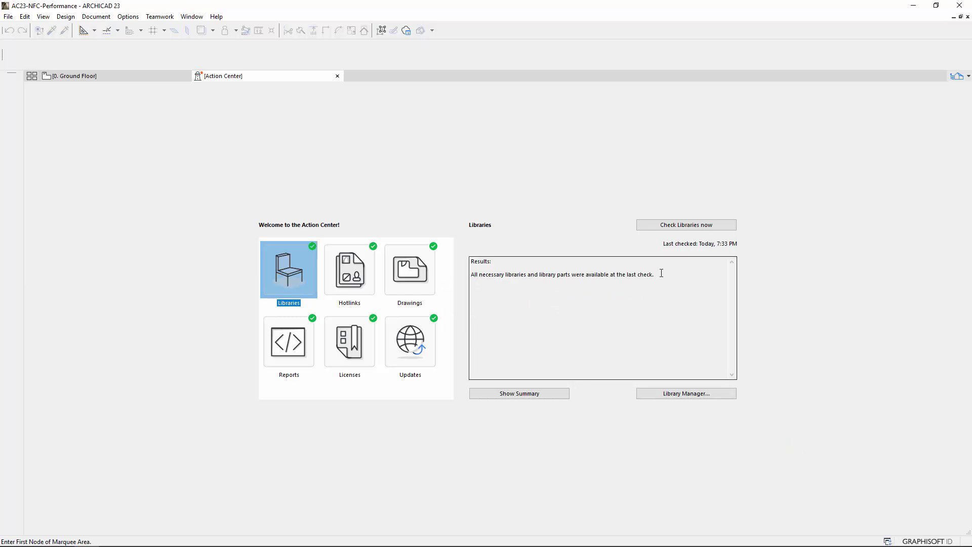
# Show the all-green summary, close the Action Center, and open the Navigator's View Map.
pyautogui.click(519, 393)
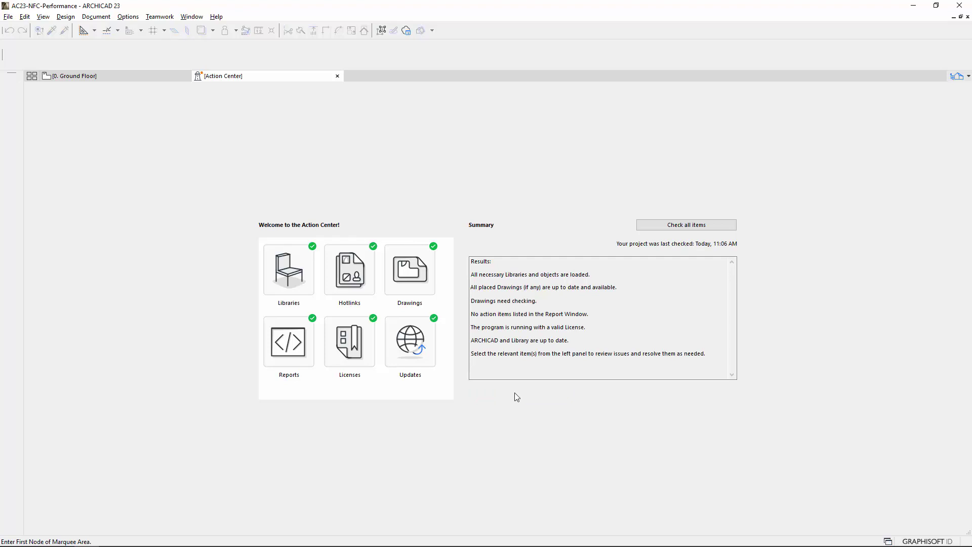
pyautogui.click(337, 77)
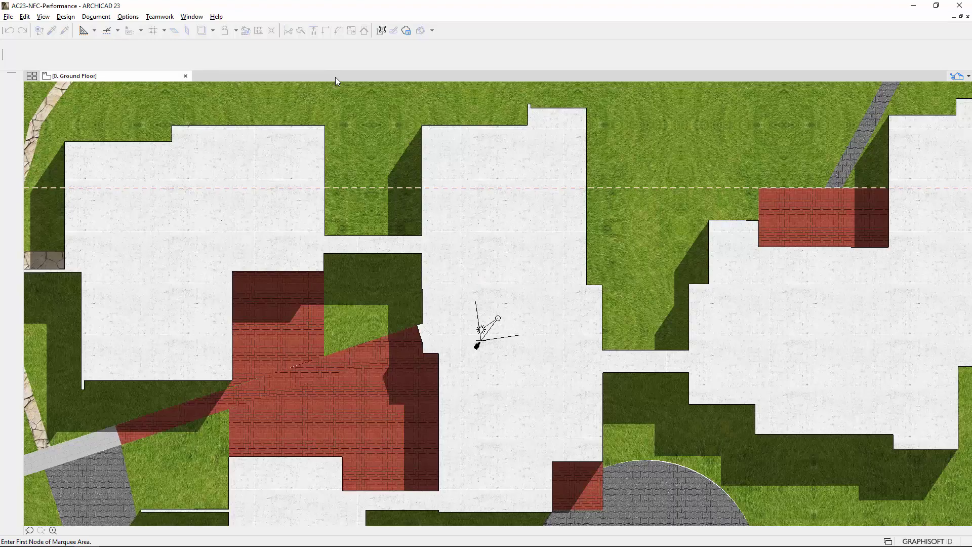
pyautogui.click(957, 76)
pyautogui.click(943, 92)
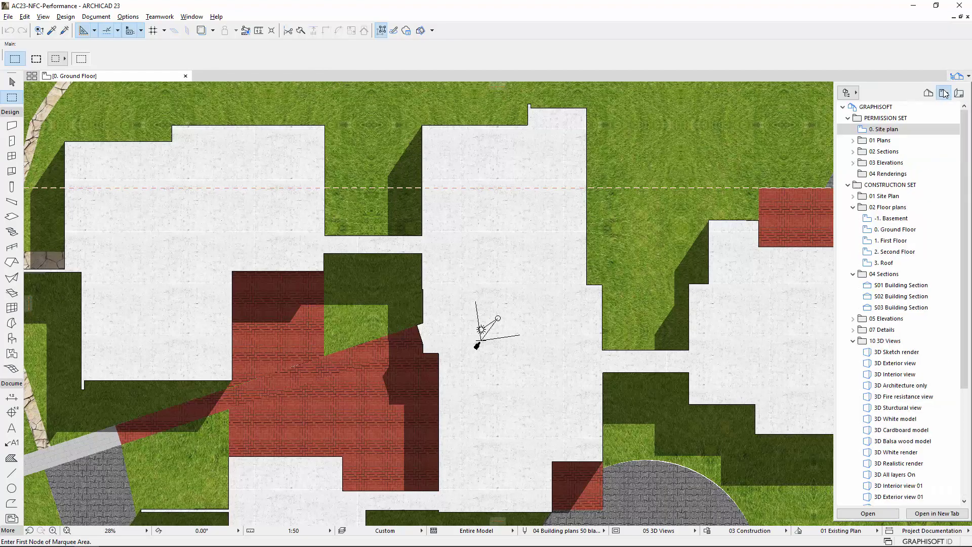